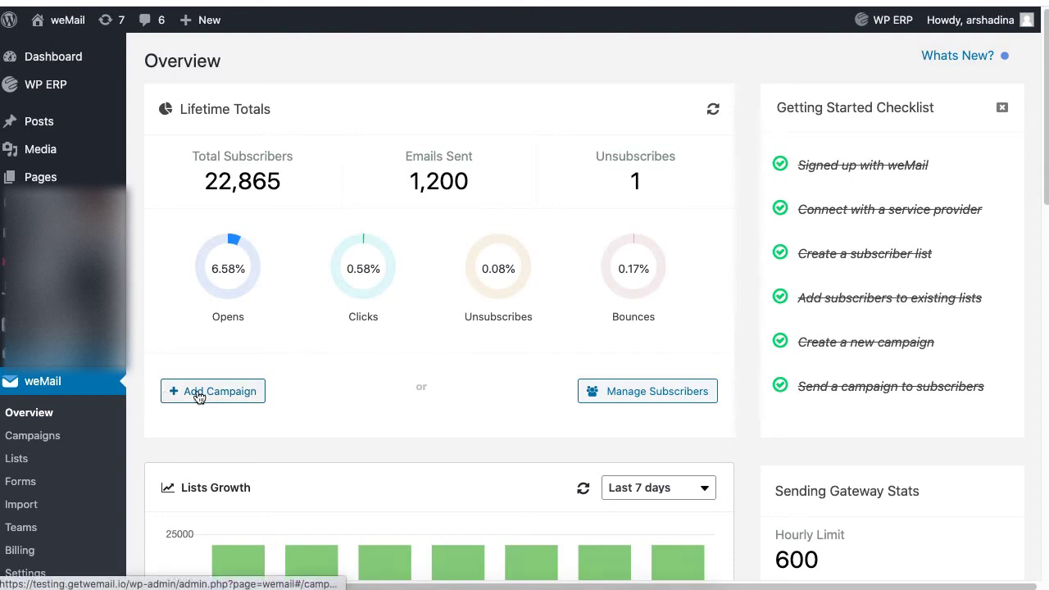
- Start a new campaign and name it "New Year Campaign"
{"action": "left_click", "coordinate": [211, 395]}
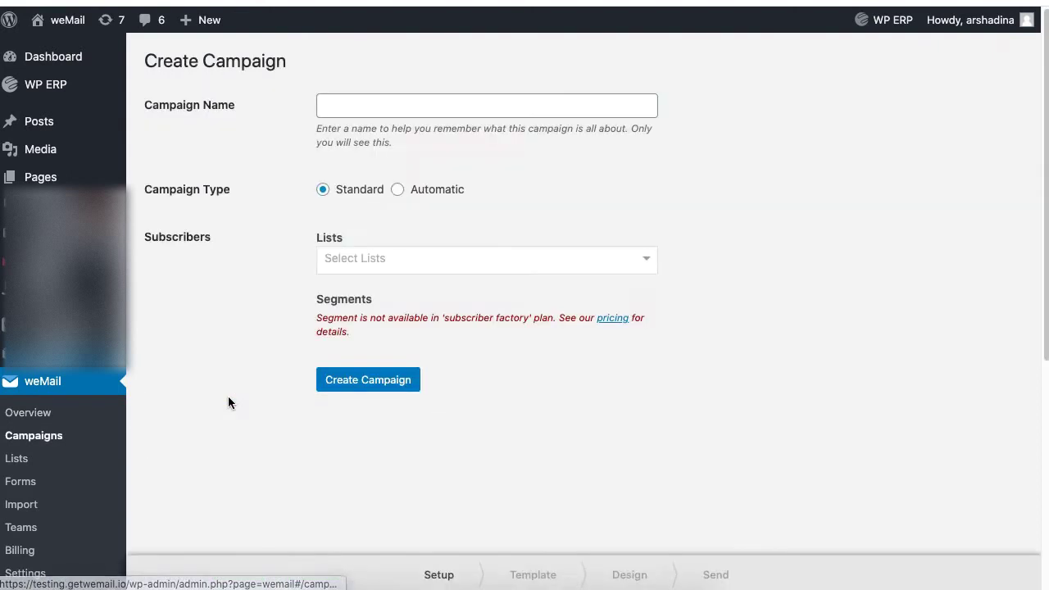
{"action": "left_click", "coordinate": [362, 100]}
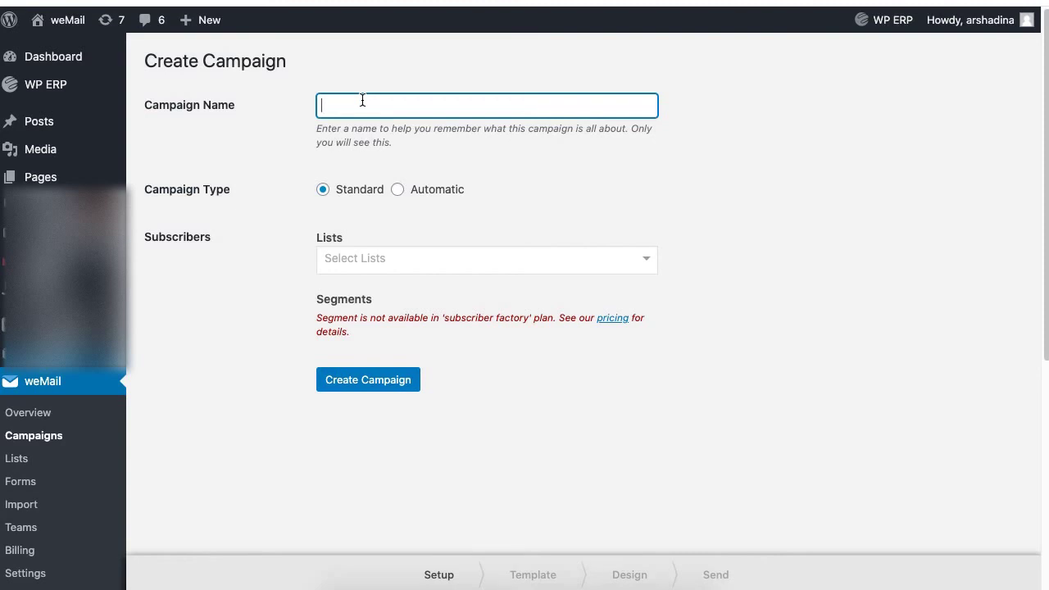
{"action": "type", "text": "New Year Campaign"}
- Make the campaign Automatic, sent when someone subscribes to the Our Subscribers list
{"action": "left_click", "coordinate": [453, 195]}
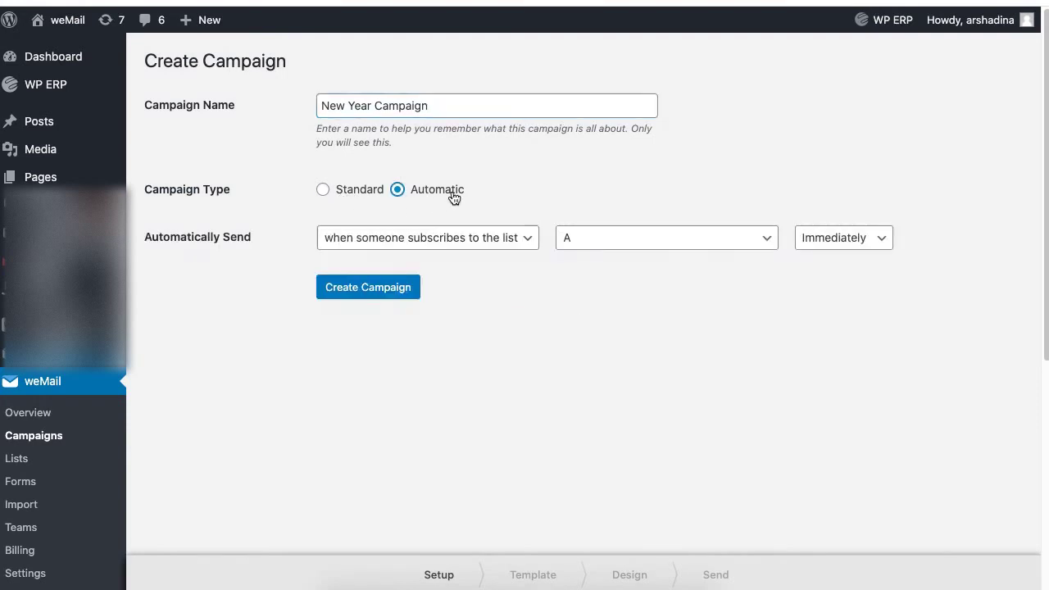
{"action": "left_click", "coordinate": [468, 246]}
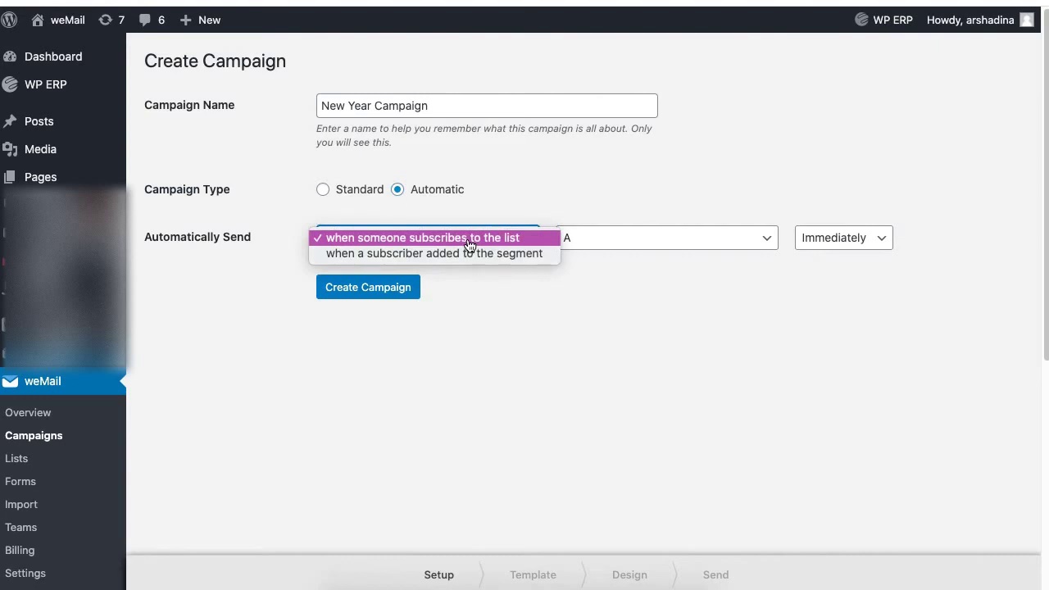
{"action": "left_click", "coordinate": [517, 237]}
{"action": "left_click", "coordinate": [628, 237]}
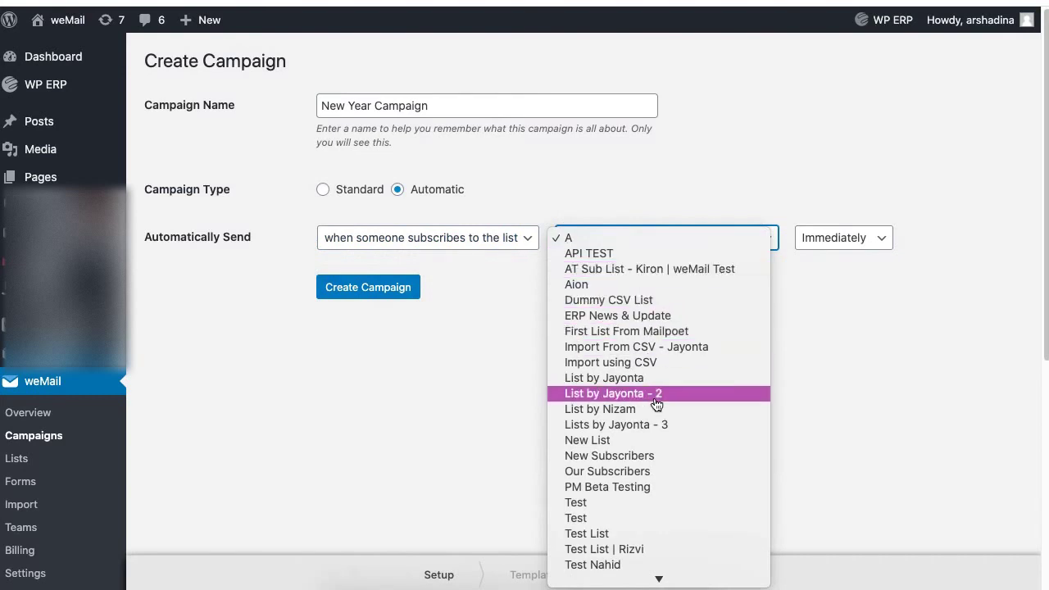
{"action": "mouse_move", "coordinate": [674, 574]}
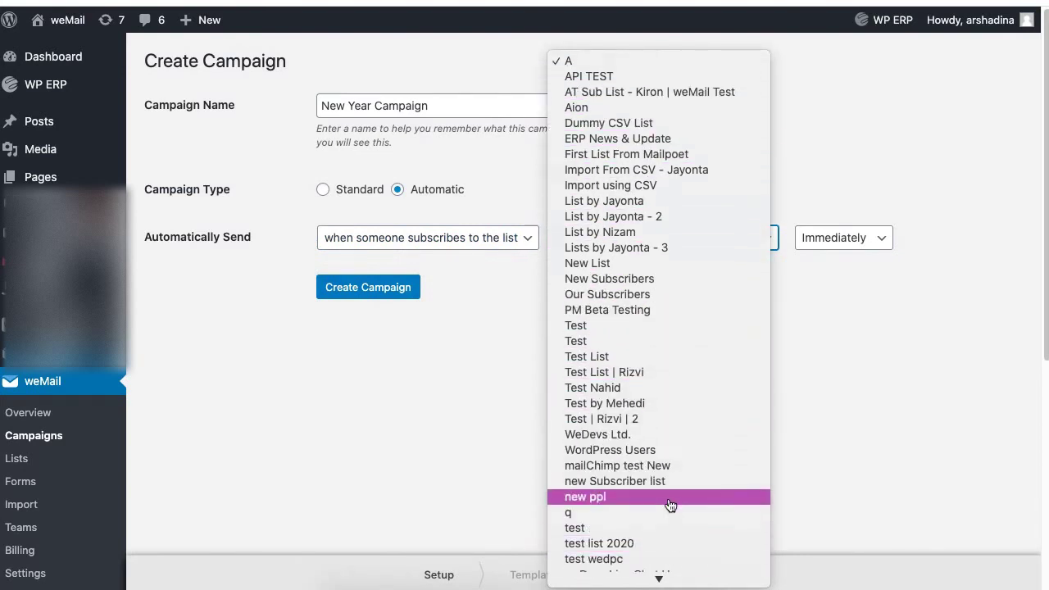
{"action": "left_click", "coordinate": [671, 294]}
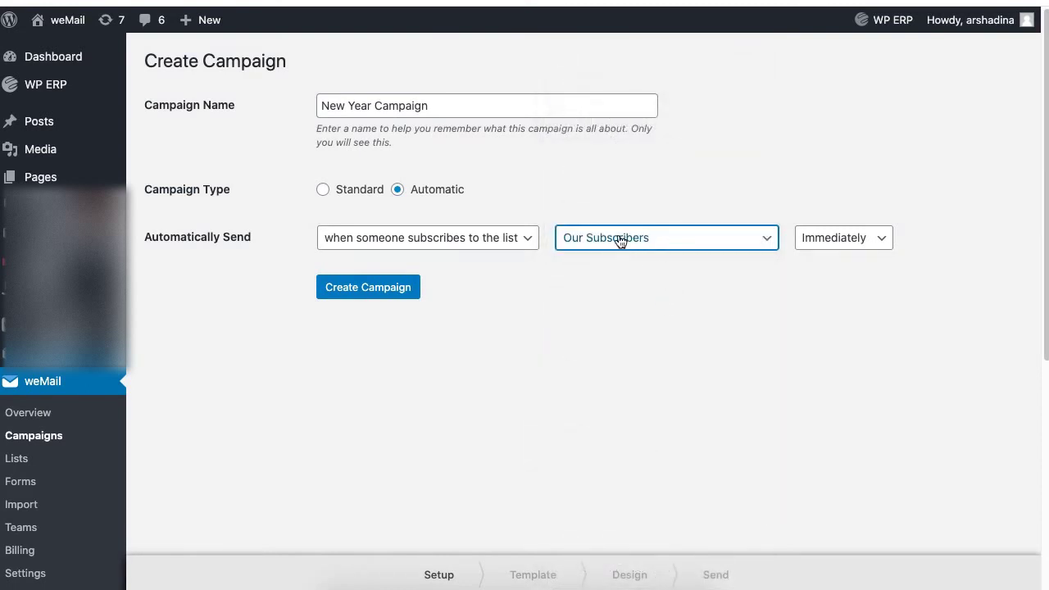
{"action": "left_click", "coordinate": [672, 240]}
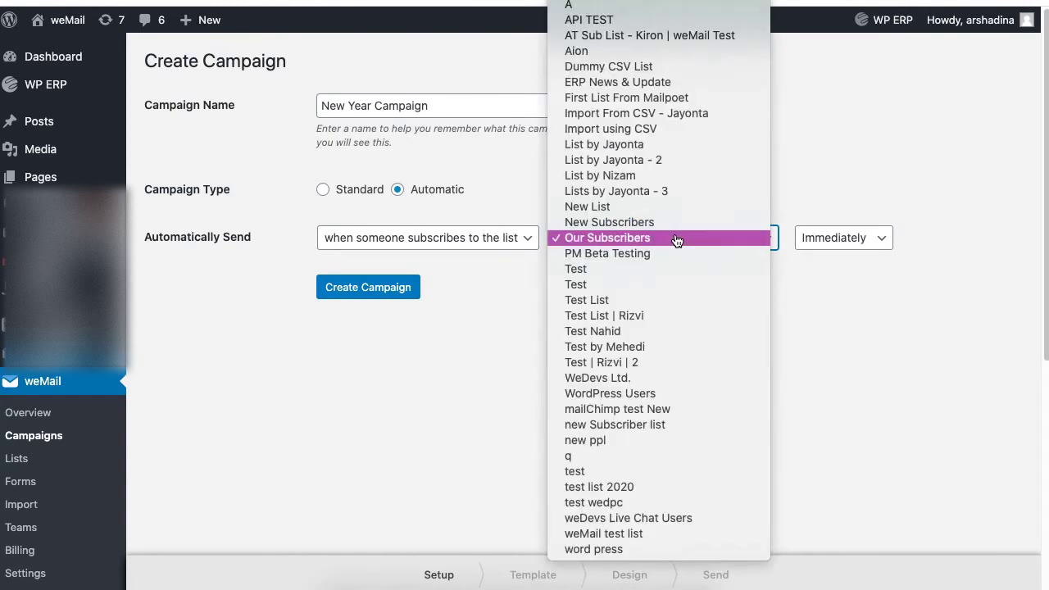
{"action": "left_click", "coordinate": [676, 239]}
- Set the automatic sending delay to 1 hour after subscription and try the other delay units
{"action": "left_click", "coordinate": [849, 238]}
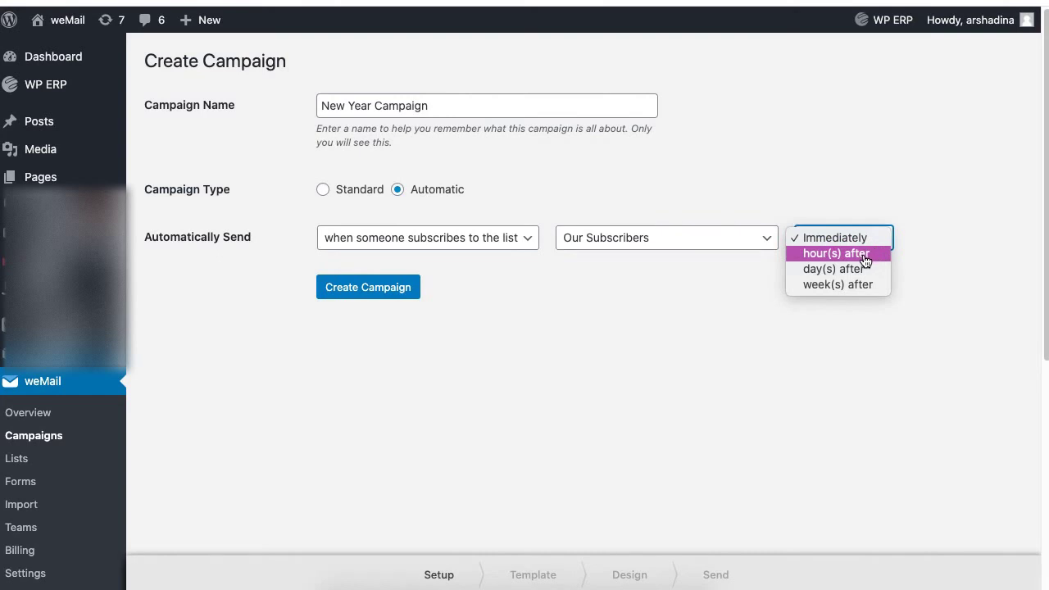
{"action": "left_click", "coordinate": [867, 259]}
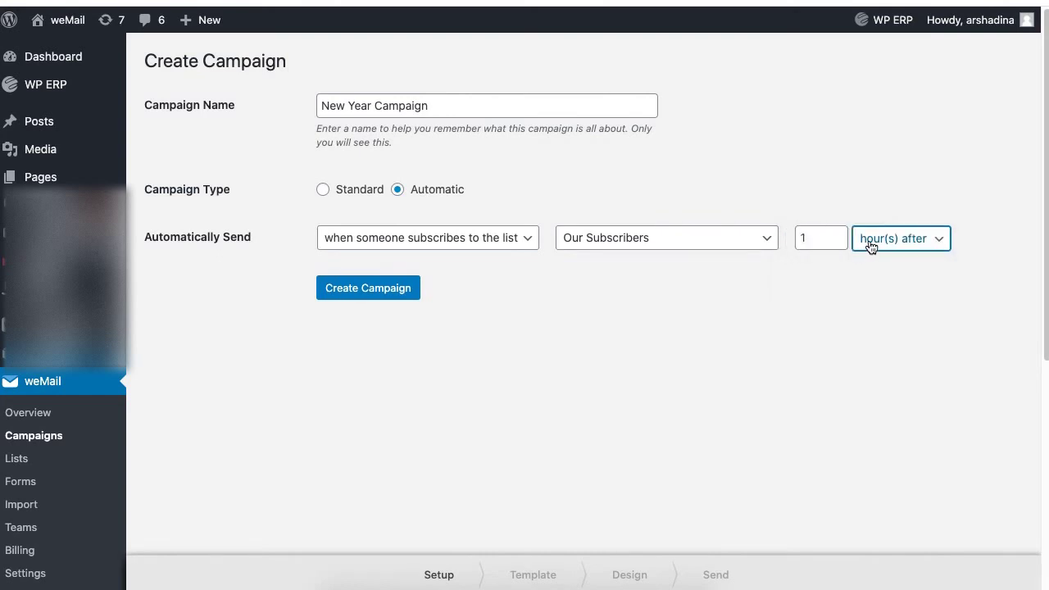
{"action": "left_click", "coordinate": [870, 248]}
{"action": "left_click", "coordinate": [867, 253]}
{"action": "left_click", "coordinate": [869, 244]}
{"action": "left_click", "coordinate": [867, 206]}
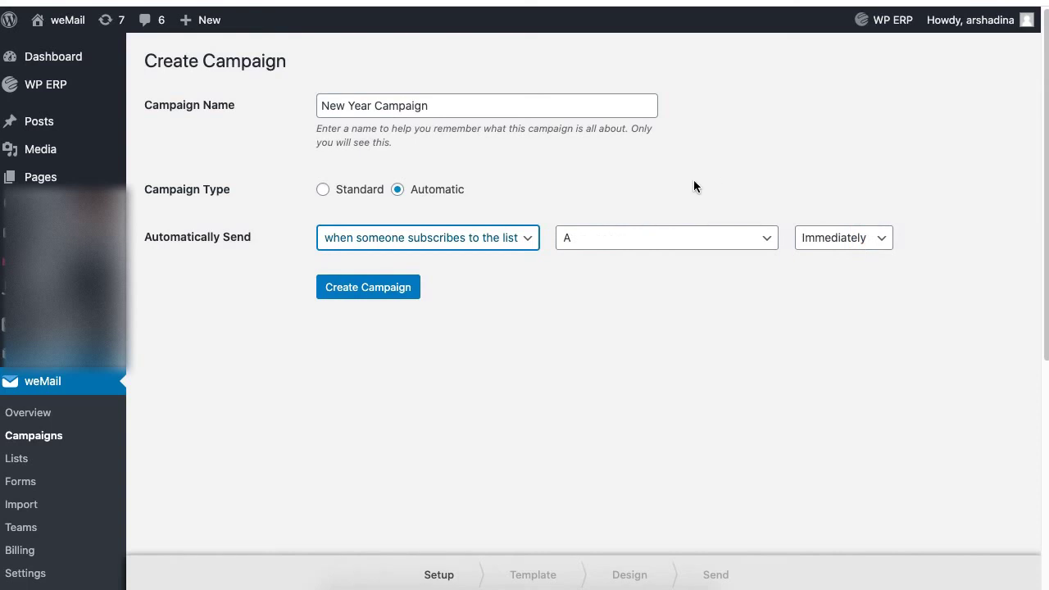
- Set automatic sending to run immediately when a subscriber is added to the segment "Segment for City (ERP News & Update)"
{"action": "left_click", "coordinate": [515, 239]}
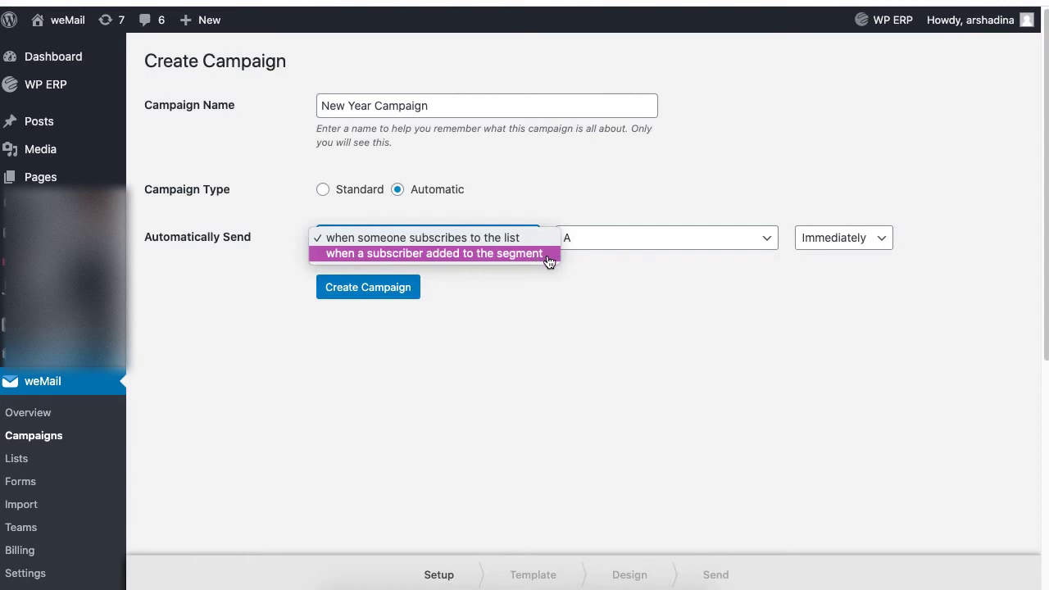
{"action": "left_click", "coordinate": [549, 260]}
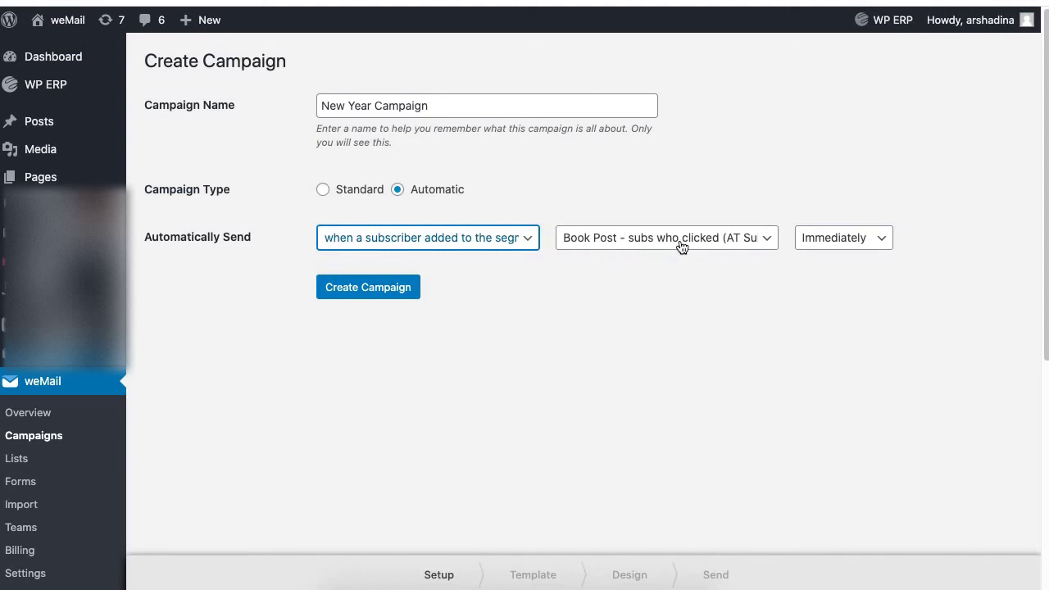
{"action": "left_click", "coordinate": [681, 243]}
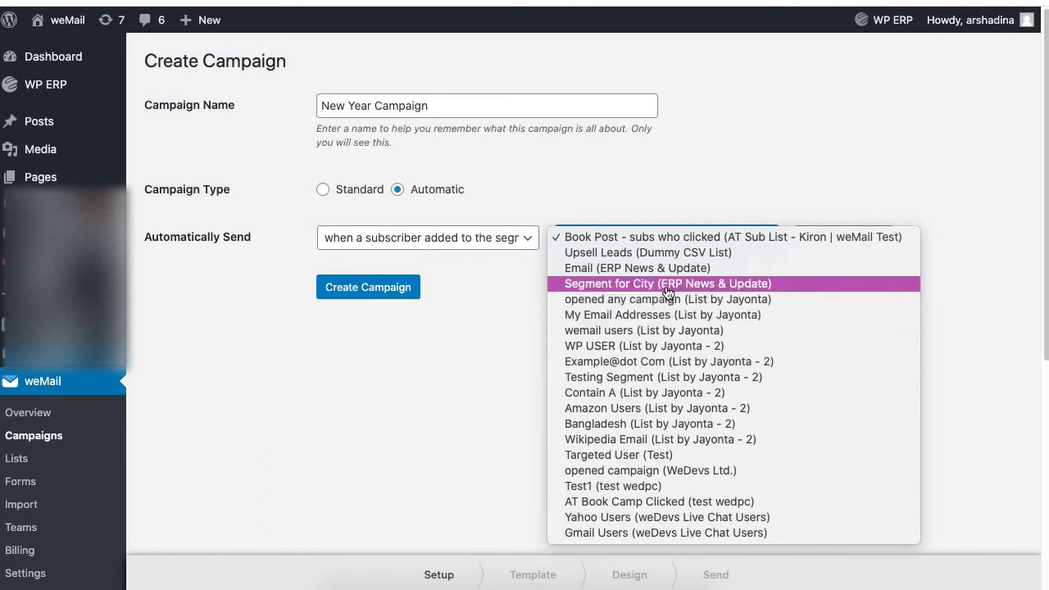
{"action": "left_click", "coordinate": [621, 286]}
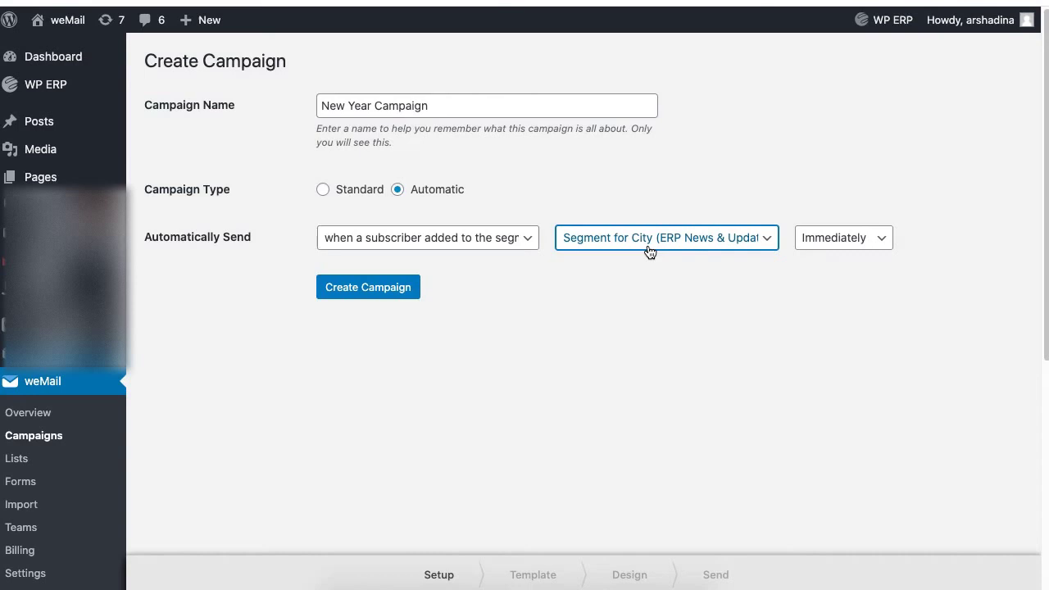
{"action": "left_click", "coordinate": [845, 248]}
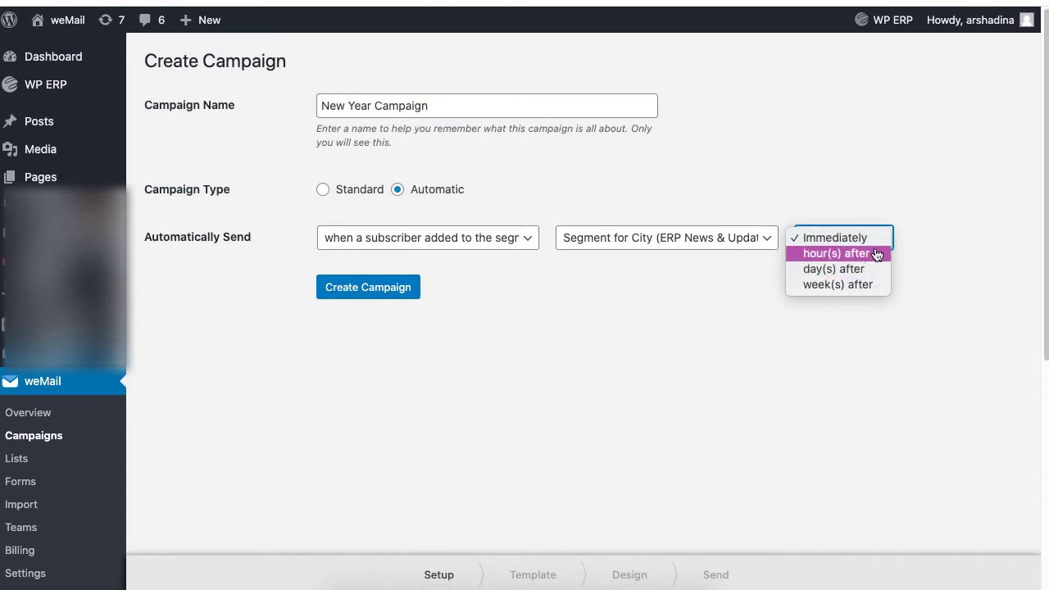
{"action": "left_click", "coordinate": [879, 240]}
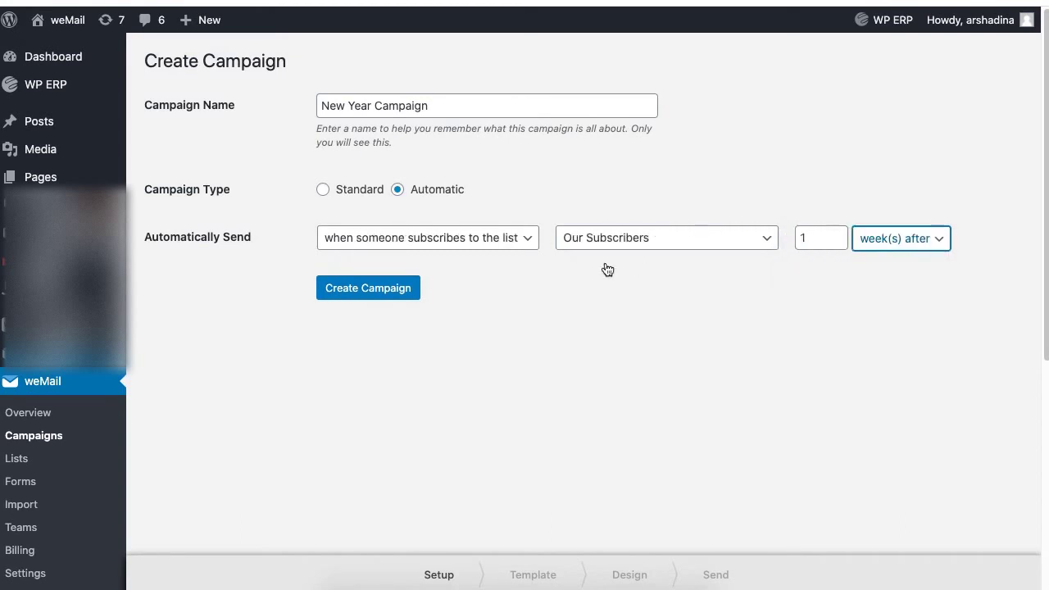
- Switch the campaign type to Standard and choose the New Subscribers list as recipients
{"action": "left_click", "coordinate": [343, 192]}
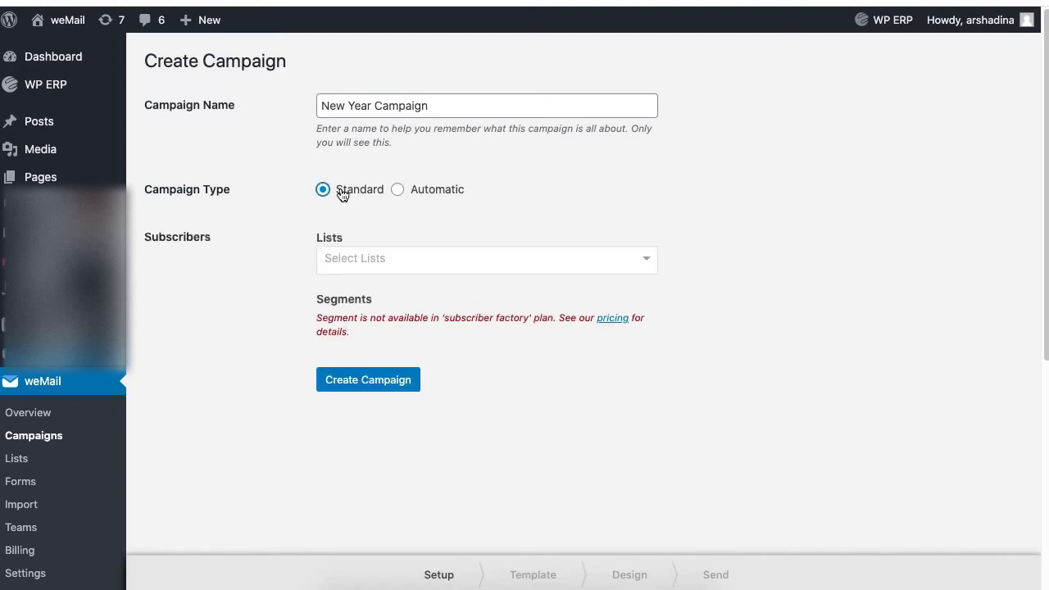
{"action": "left_click", "coordinate": [418, 259]}
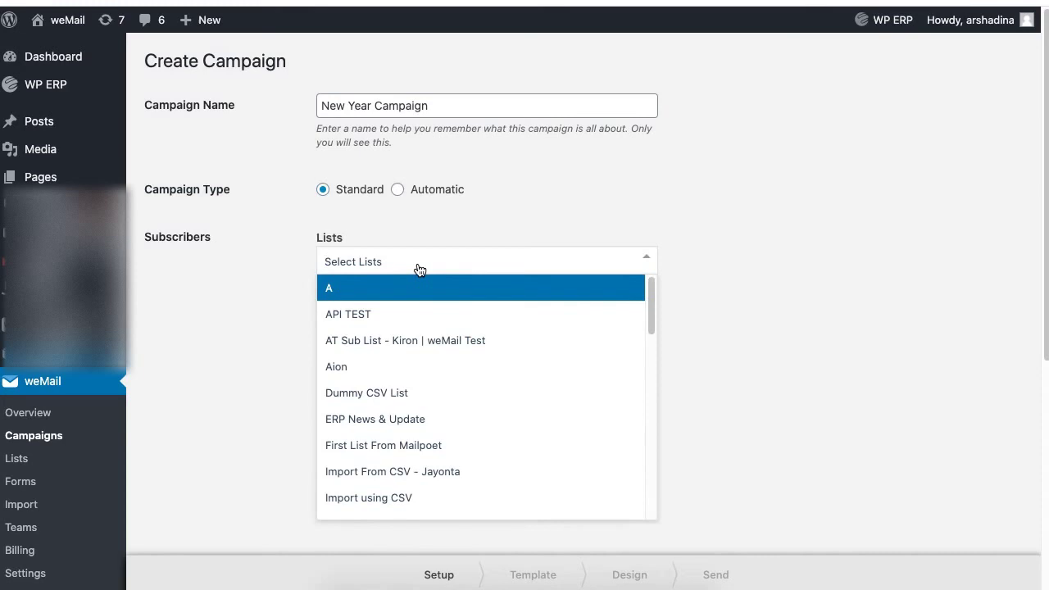
{"action": "scroll", "coordinate": [434, 426], "scroll_direction": "down", "scroll_amount": 5}
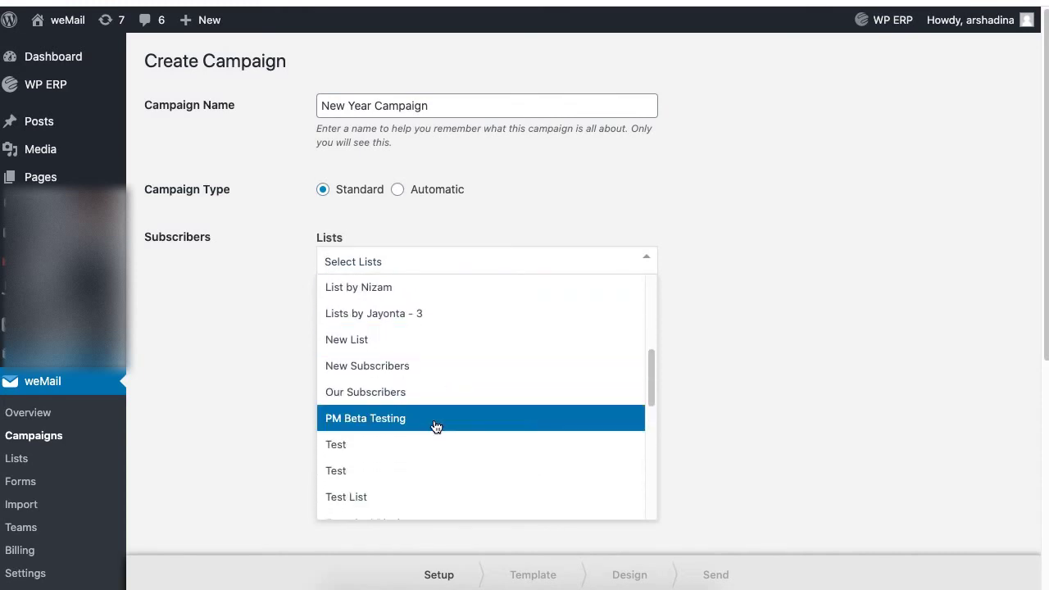
{"action": "left_click", "coordinate": [397, 371]}
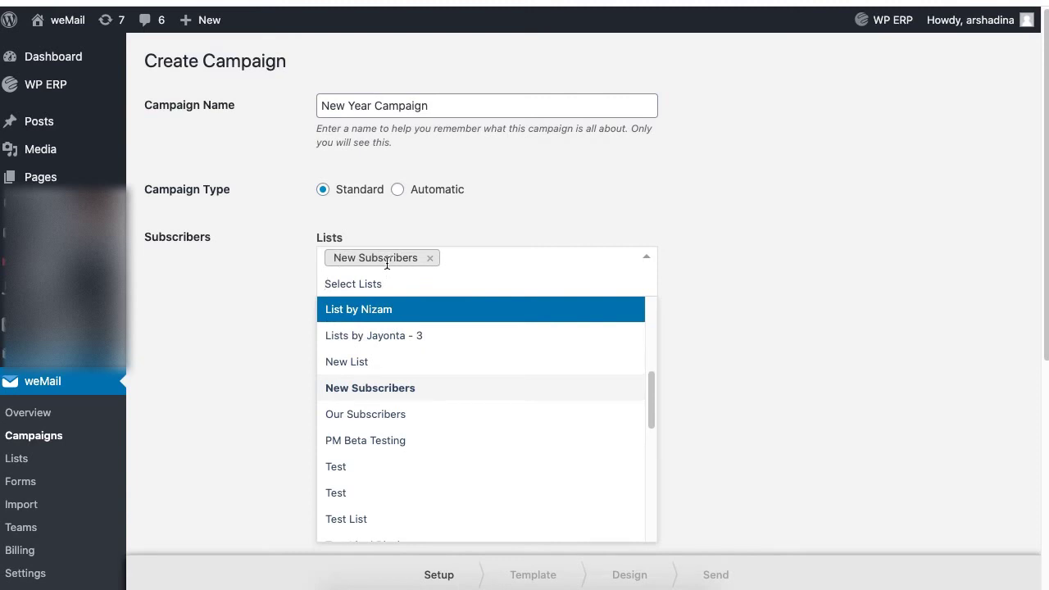
- Try adding Our Subscribers as a second recipient list, and remove it again
{"action": "left_click", "coordinate": [412, 414]}
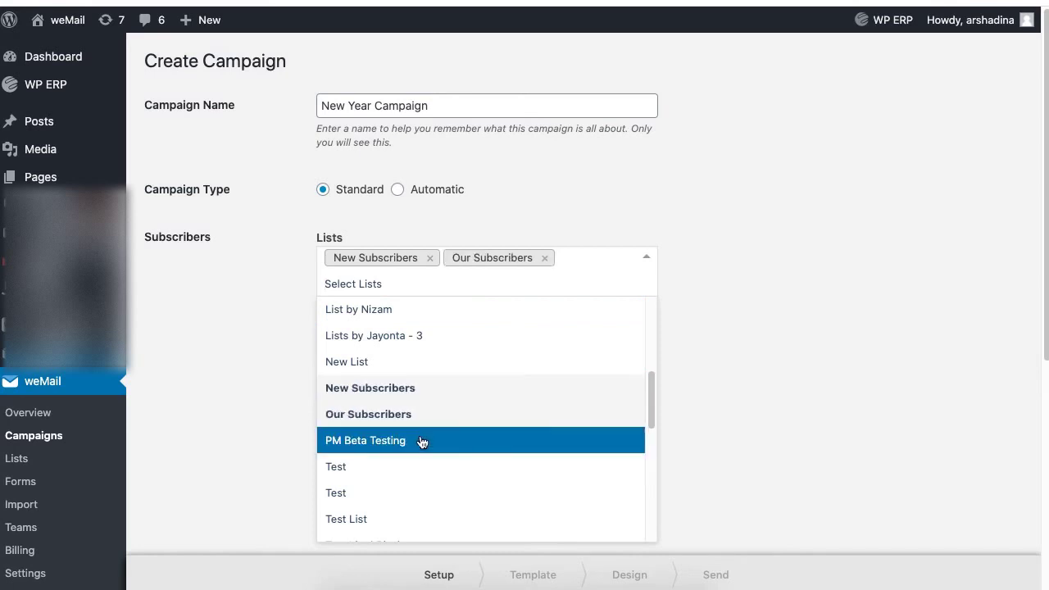
{"action": "left_click", "coordinate": [422, 440]}
{"action": "left_click", "coordinate": [428, 280]}
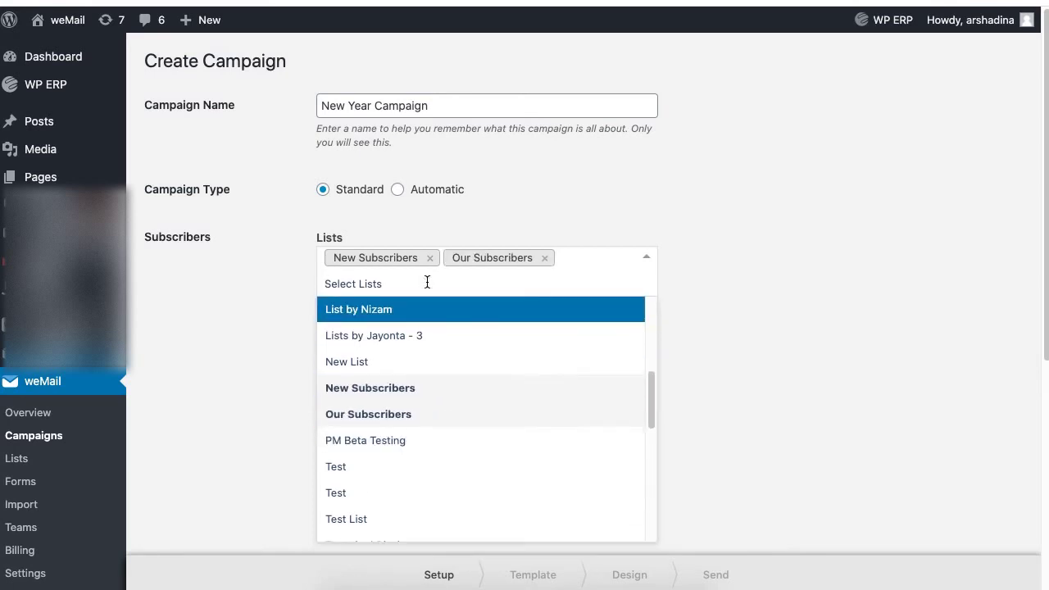
{"action": "left_click", "coordinate": [544, 258]}
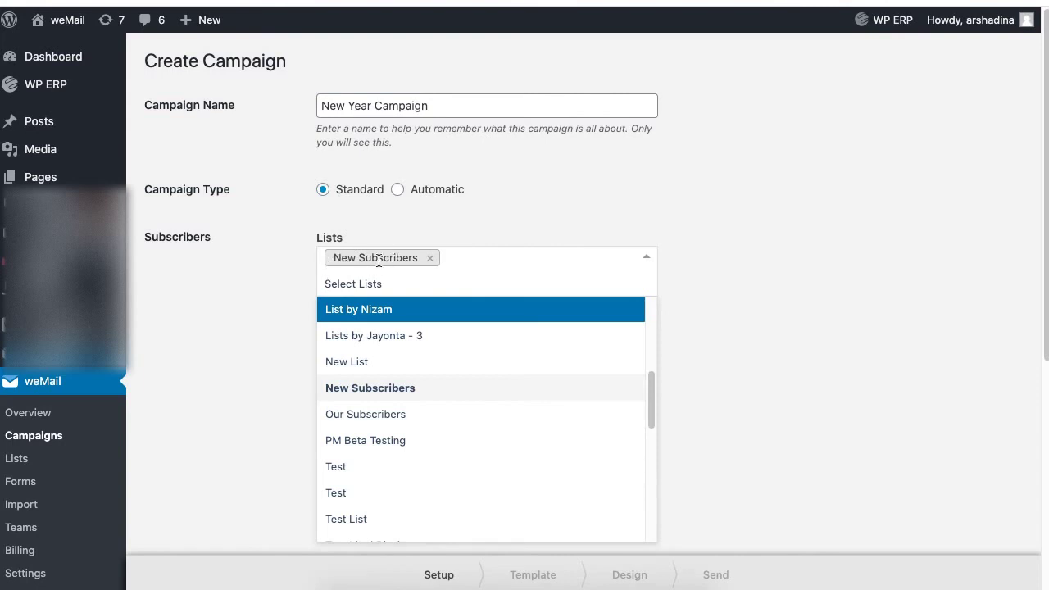
{"action": "left_click", "coordinate": [285, 277]}
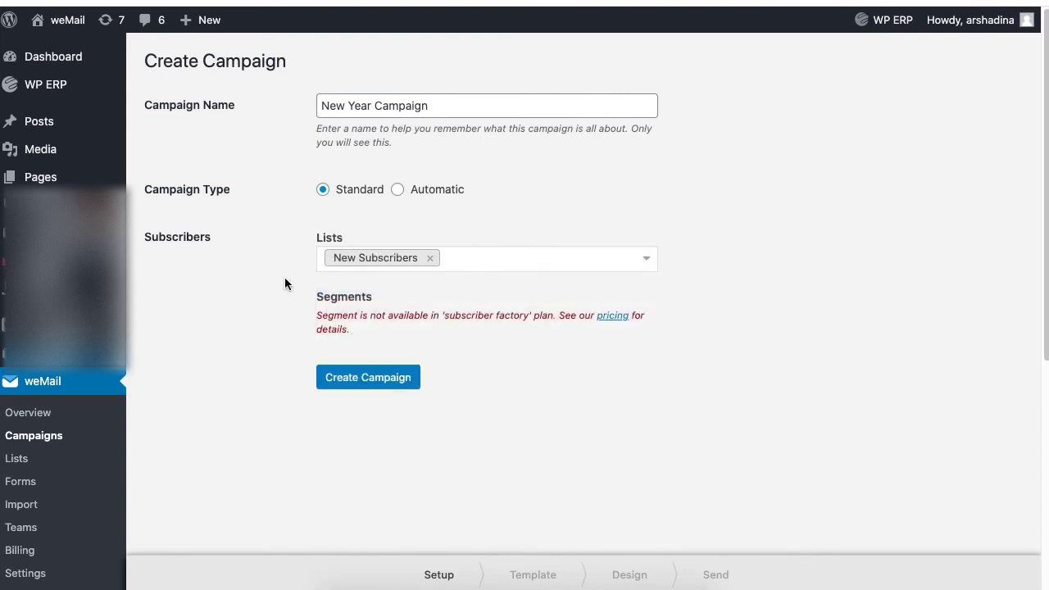
- Create the campaign and look through the template gallery, loading more templates
{"action": "left_click", "coordinate": [376, 383]}
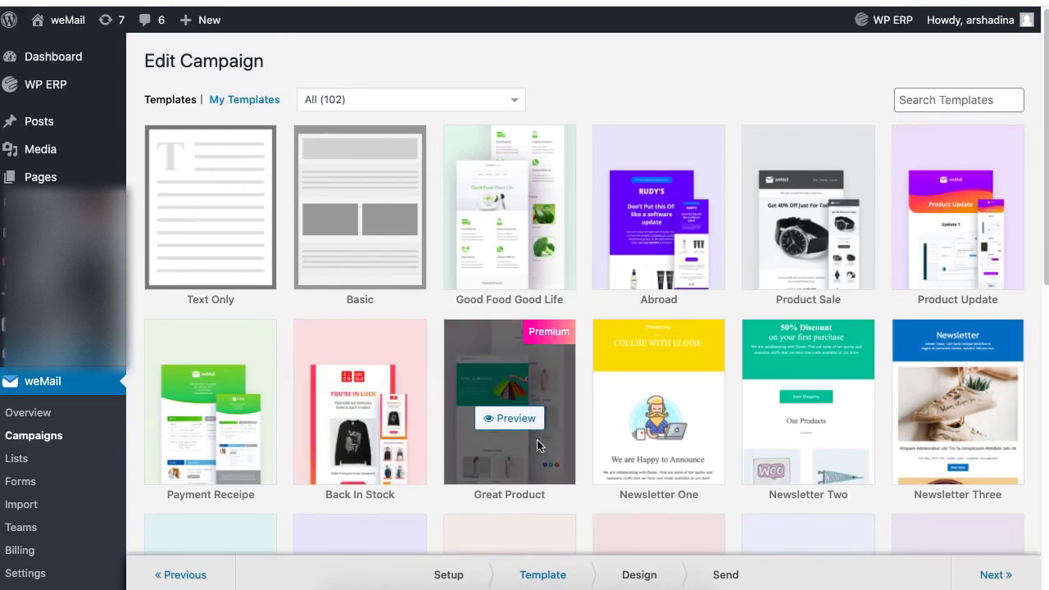
{"action": "scroll", "coordinate": [537, 440], "scroll_direction": "down", "scroll_amount": 3}
{"action": "scroll", "coordinate": [536, 439], "scroll_direction": "down", "scroll_amount": 2}
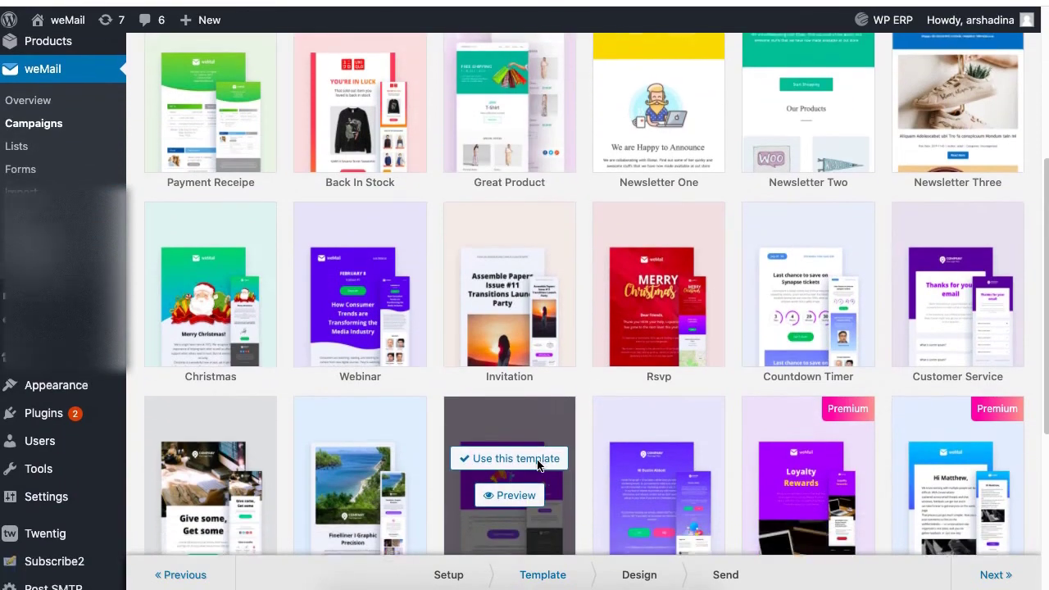
{"action": "scroll", "coordinate": [537, 465], "scroll_direction": "down", "scroll_amount": 5}
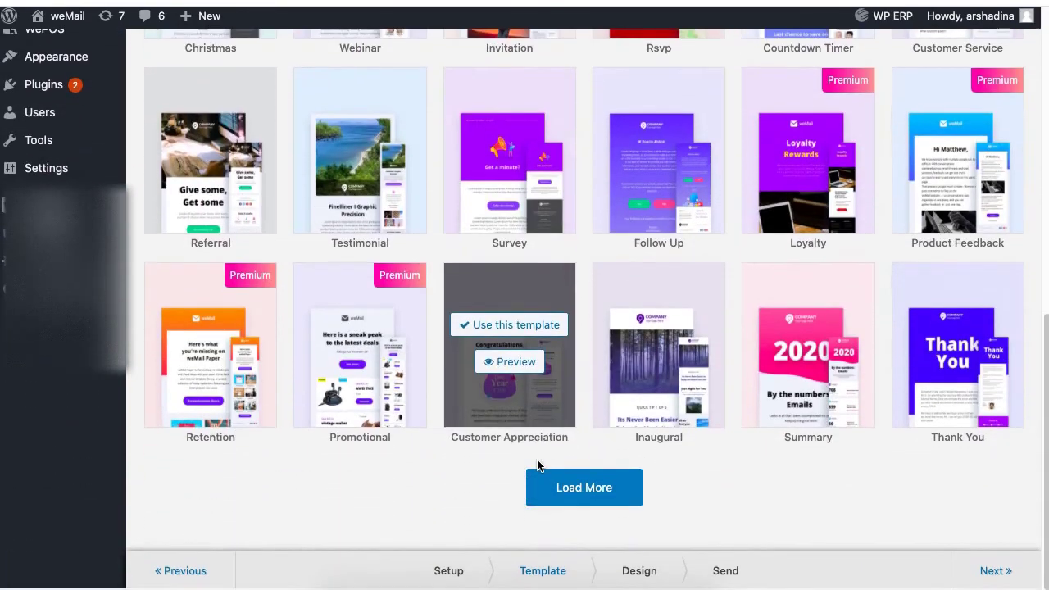
{"action": "left_click", "coordinate": [578, 487]}
{"action": "scroll", "coordinate": [578, 468], "scroll_direction": "down", "scroll_amount": 5}
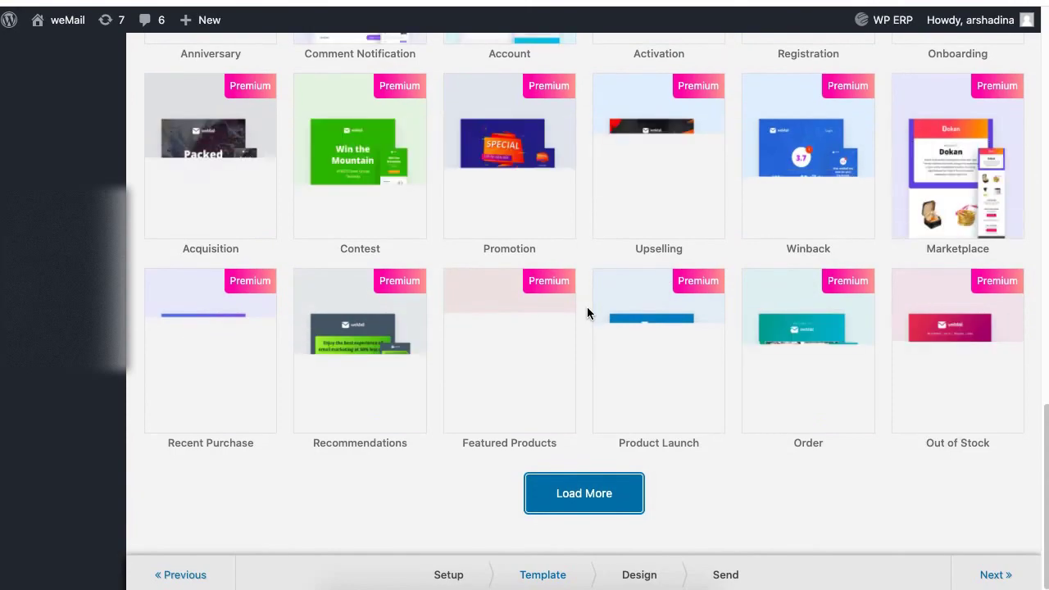
{"action": "scroll", "coordinate": [586, 306], "scroll_direction": "up", "scroll_amount": 1}
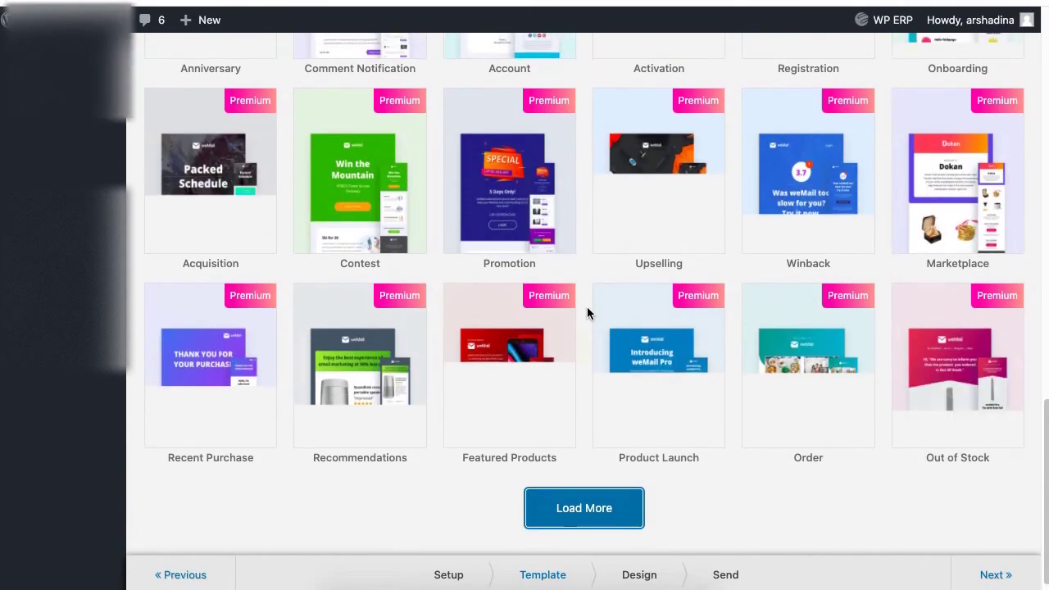
{"action": "scroll", "coordinate": [587, 307], "scroll_direction": "up", "scroll_amount": 15}
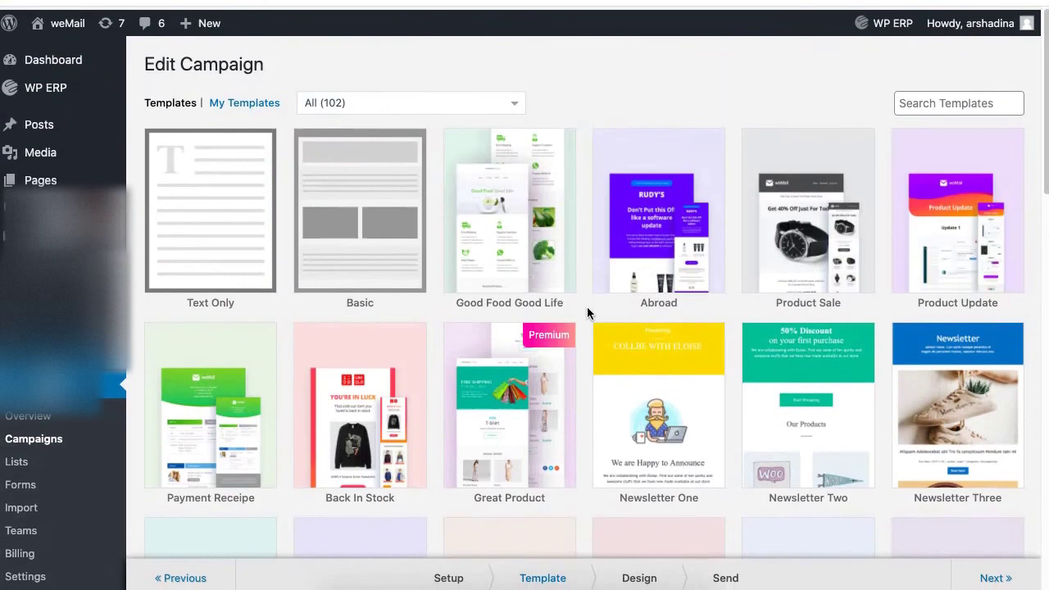
- Apply the Good Food Good Life template to the campaign and look over its whole layout
{"action": "mouse_move", "coordinate": [511, 232]}
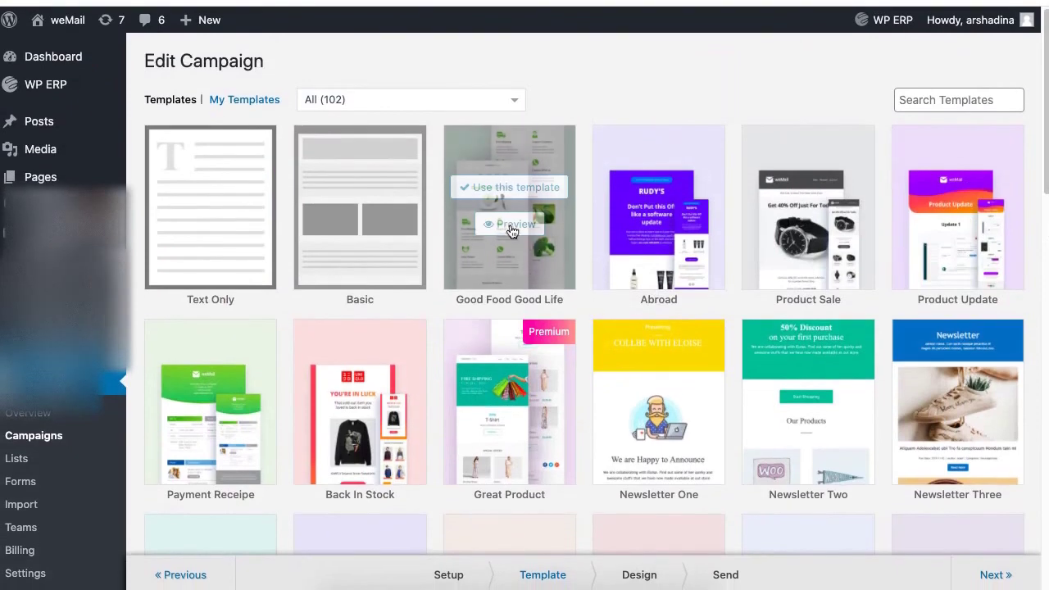
{"action": "left_click", "coordinate": [562, 196]}
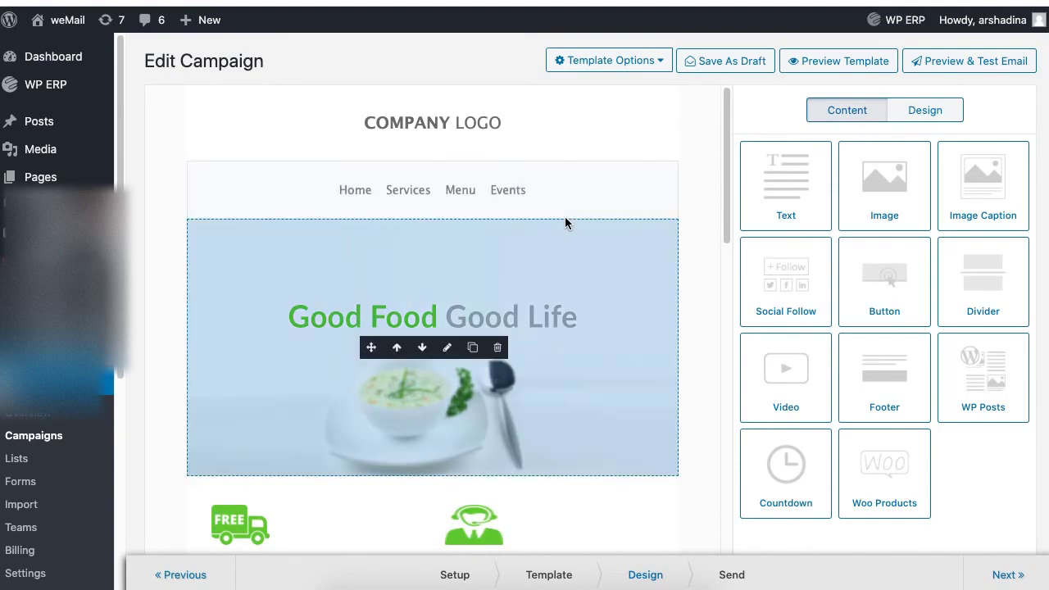
{"action": "scroll", "coordinate": [553, 352], "scroll_direction": "down", "scroll_amount": 12}
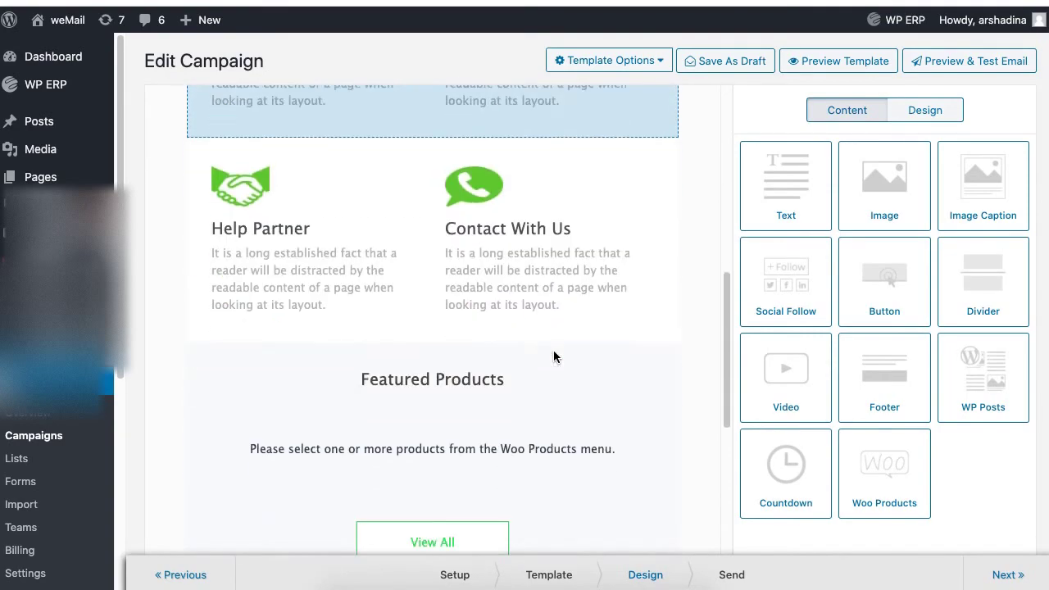
{"action": "scroll", "coordinate": [553, 356], "scroll_direction": "down", "scroll_amount": 3}
{"action": "scroll", "coordinate": [555, 358], "scroll_direction": "up", "scroll_amount": 15}
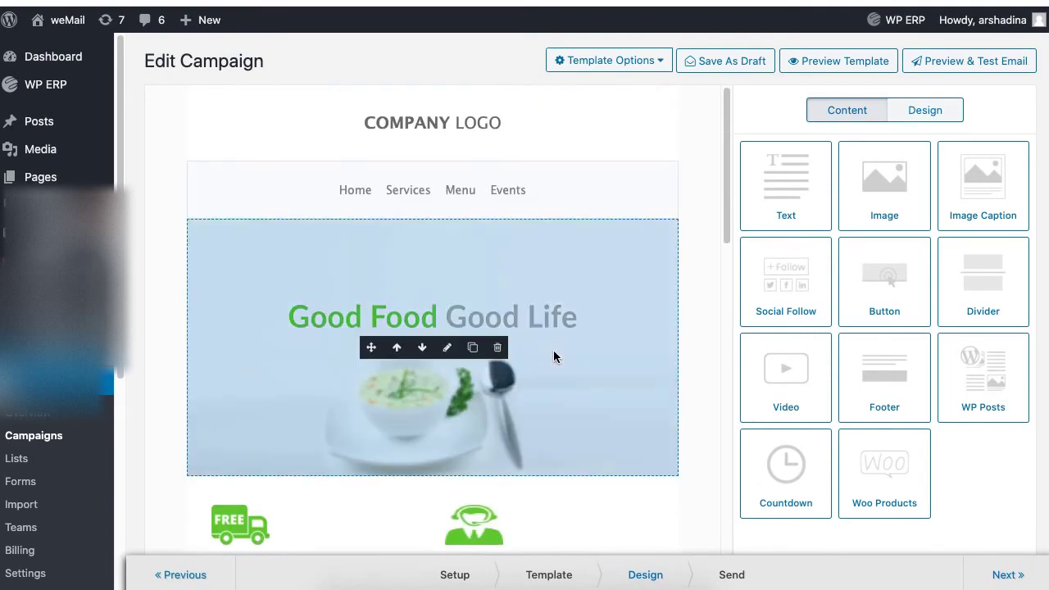
- Look at the template options, and try adding a text block above the template's navigation row and remove it again
{"action": "left_click", "coordinate": [664, 62]}
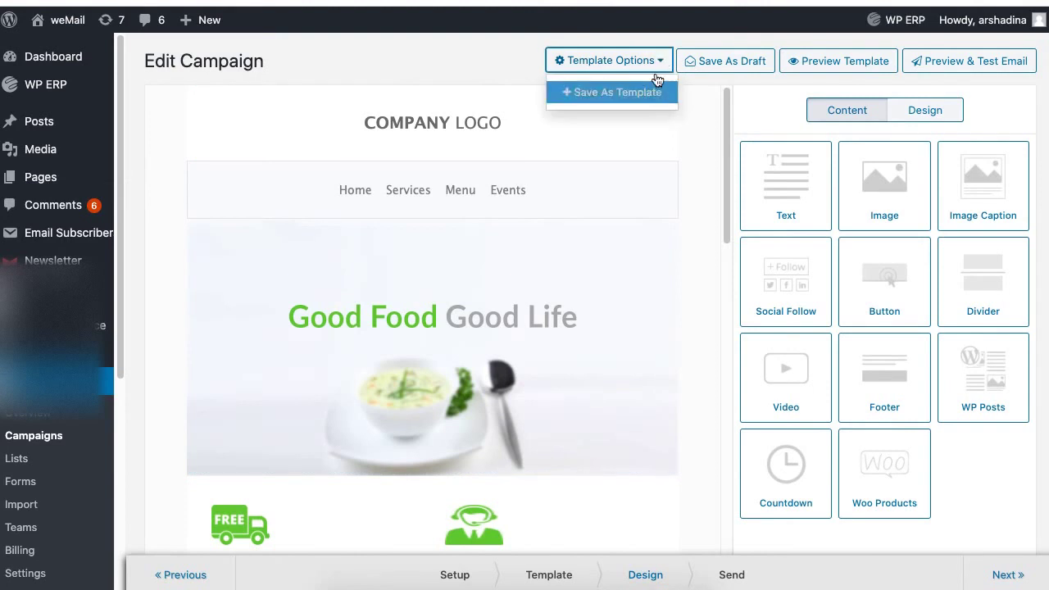
{"action": "left_click", "coordinate": [657, 62]}
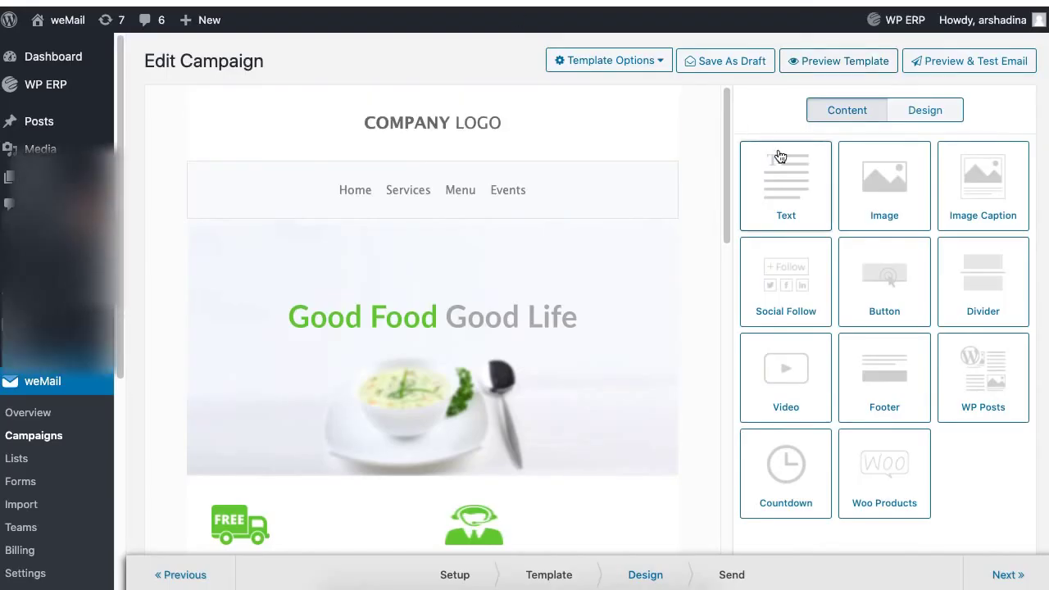
{"action": "left_click_drag", "start_coordinate": [779, 194], "coordinate": [562, 182]}
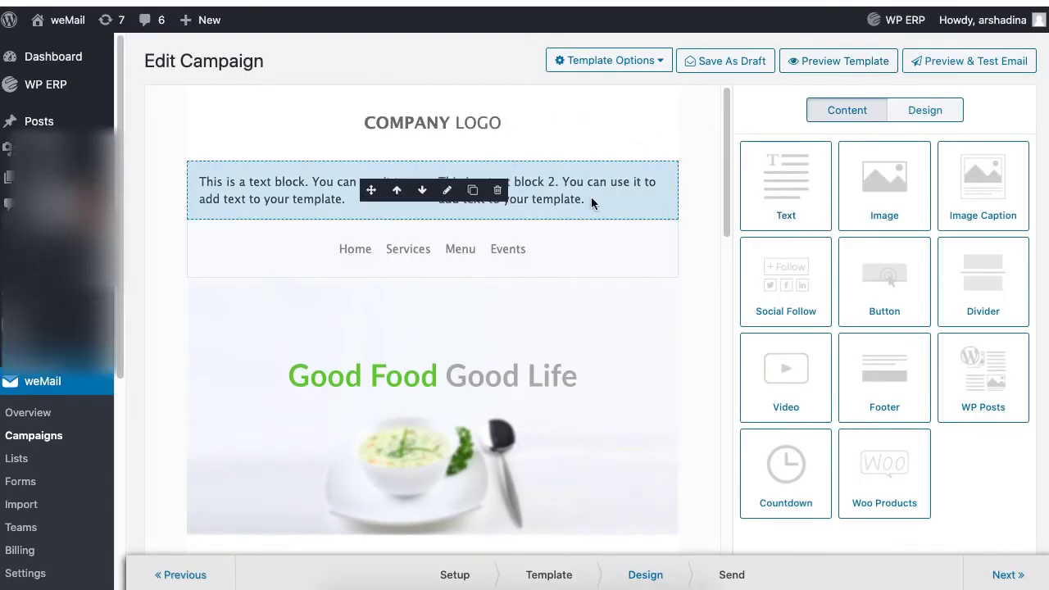
{"action": "left_click", "coordinate": [496, 189]}
{"action": "left_click", "coordinate": [463, 374]}
- Look over the design settings and the template layout, and continue to the campaign summary
{"action": "left_click", "coordinate": [909, 111]}
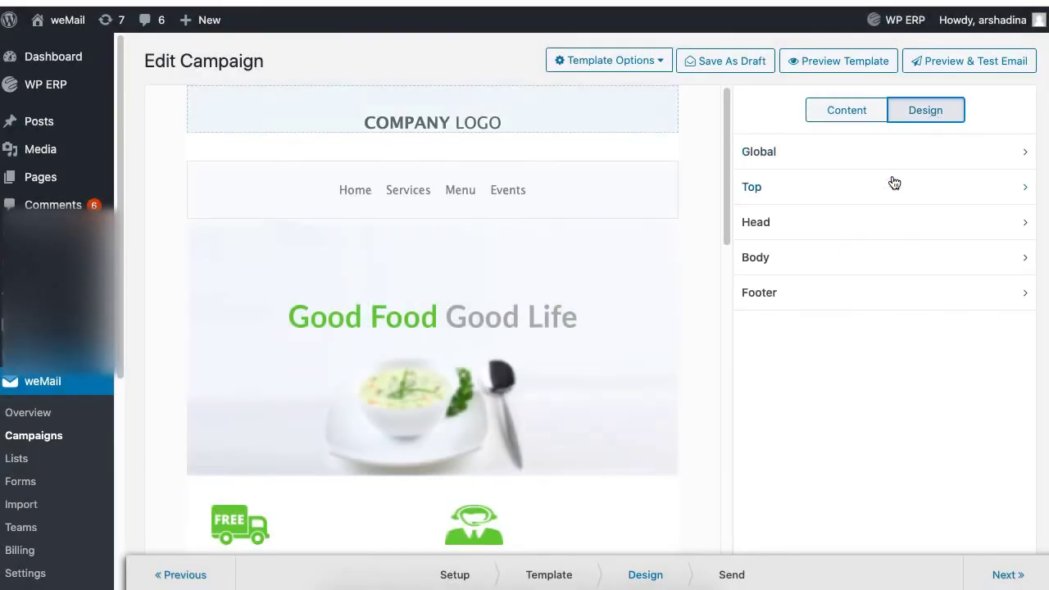
{"action": "scroll", "coordinate": [541, 403], "scroll_direction": "down", "scroll_amount": 5}
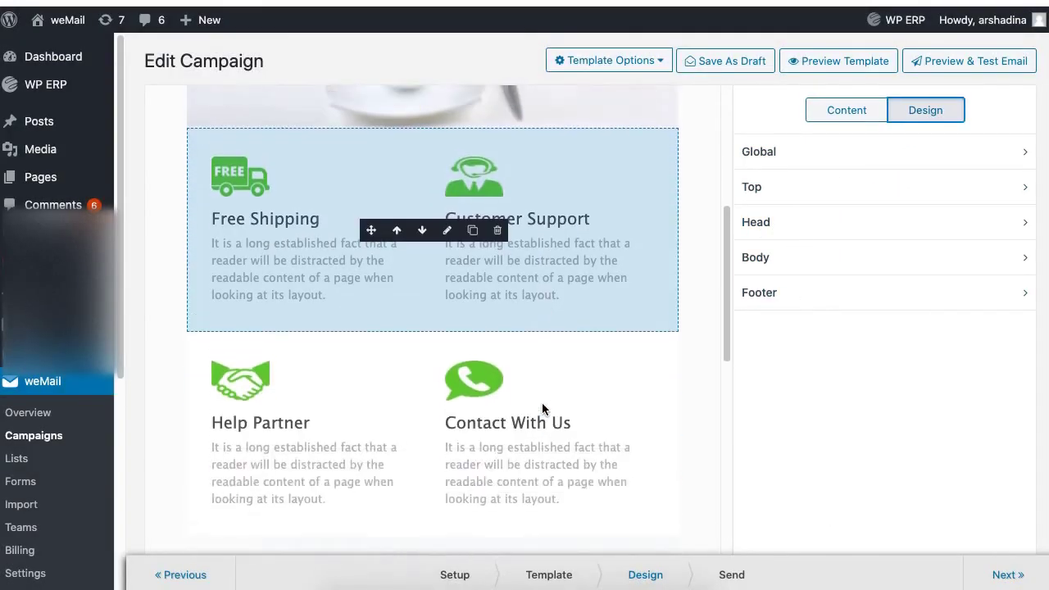
{"action": "scroll", "coordinate": [542, 403], "scroll_direction": "up", "scroll_amount": 5}
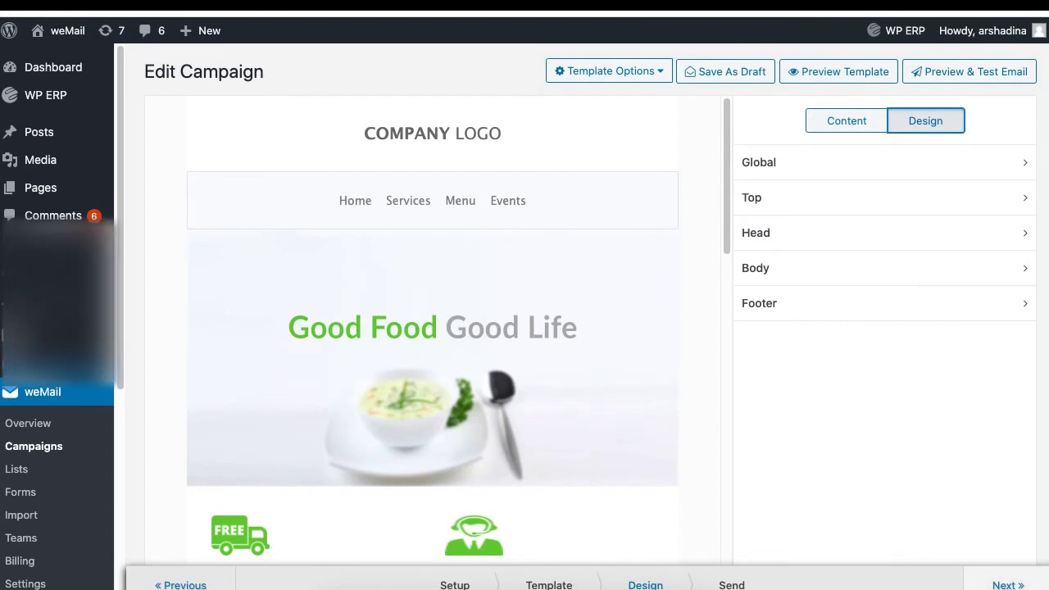
{"action": "left_click", "coordinate": [1008, 584]}
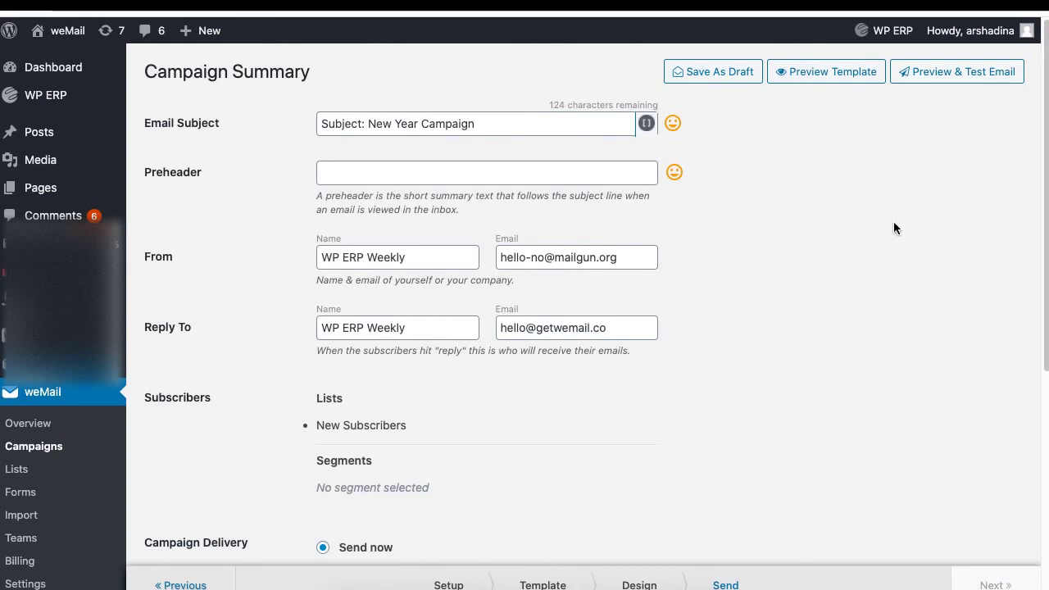
- Shorten the email subject to "New Year Campaign" by removing its "Subject:" prefix, and set the preheader to "New Year Offers"
{"action": "left_click_drag", "start_coordinate": [367, 124], "coordinate": [319, 123]}
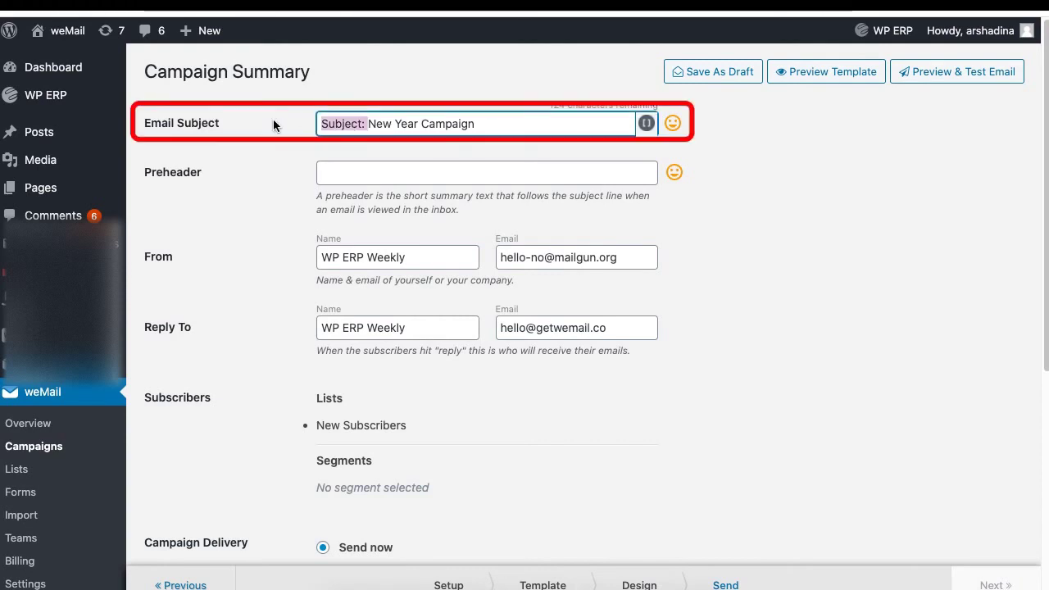
{"action": "key", "text": "BackSpace"}
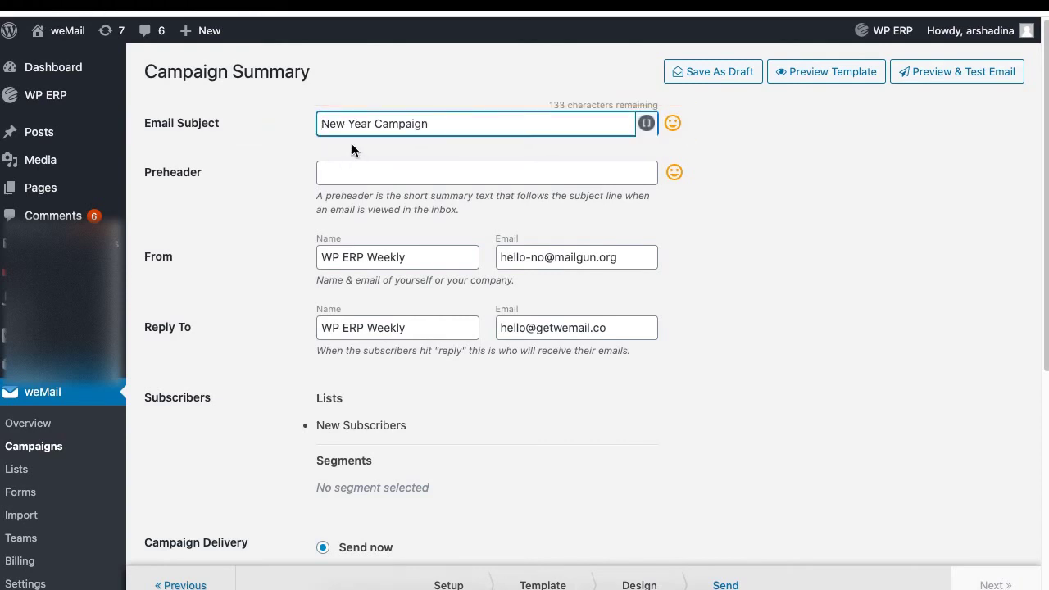
{"action": "left_click", "coordinate": [352, 172]}
{"action": "type", "text": "New Year Offers"}
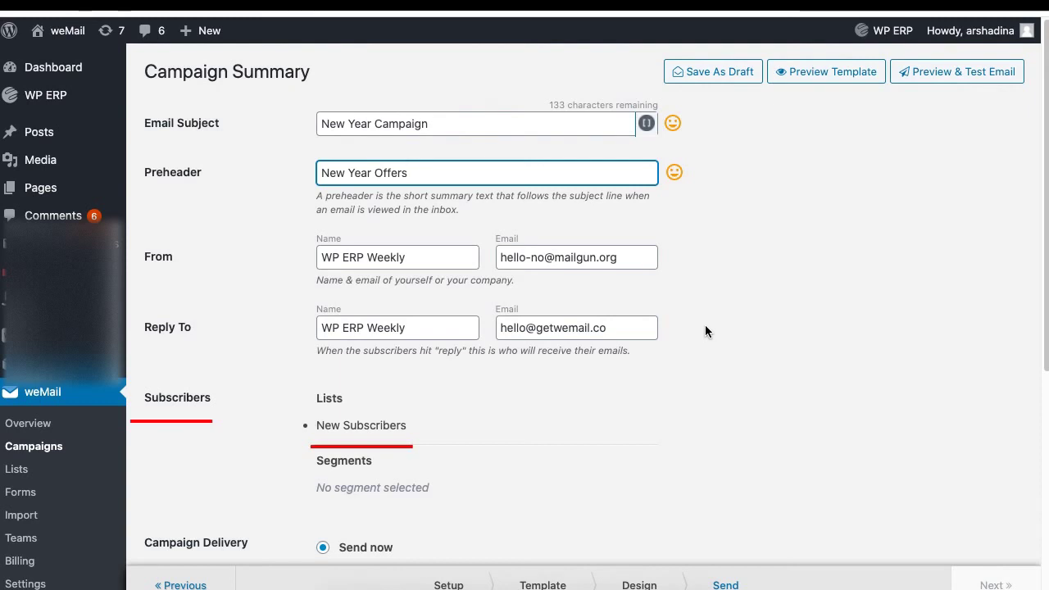
- Try scheduled delivery for the campaign with the (GMT+6:00) Asia/Dhaka (Bangladesh Time) timezone
{"action": "scroll", "coordinate": [704, 279], "scroll_direction": "down", "scroll_amount": 3}
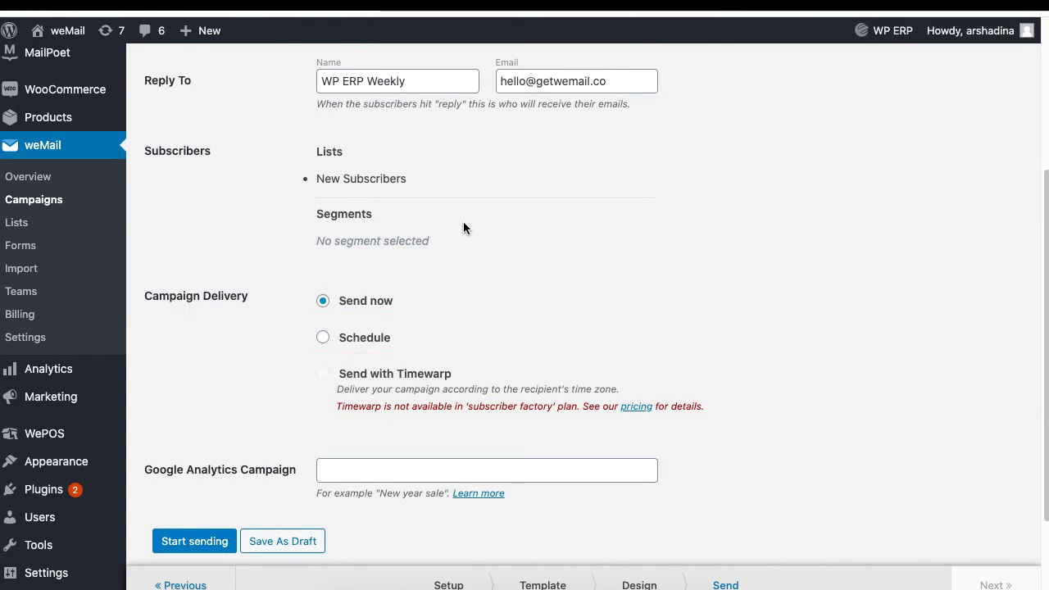
{"action": "left_click", "coordinate": [365, 337]}
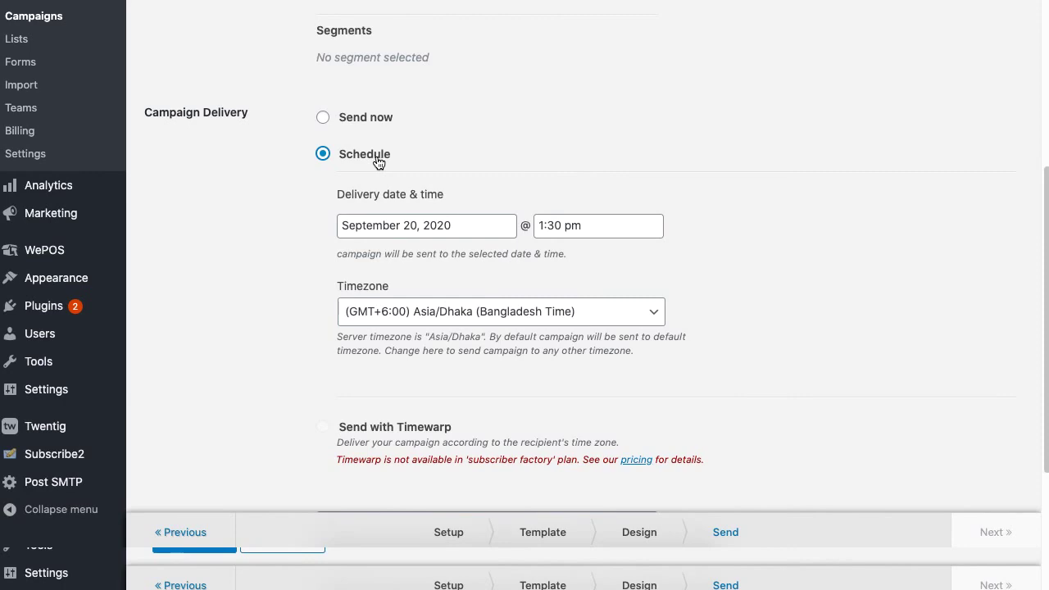
{"action": "left_click", "coordinate": [474, 316]}
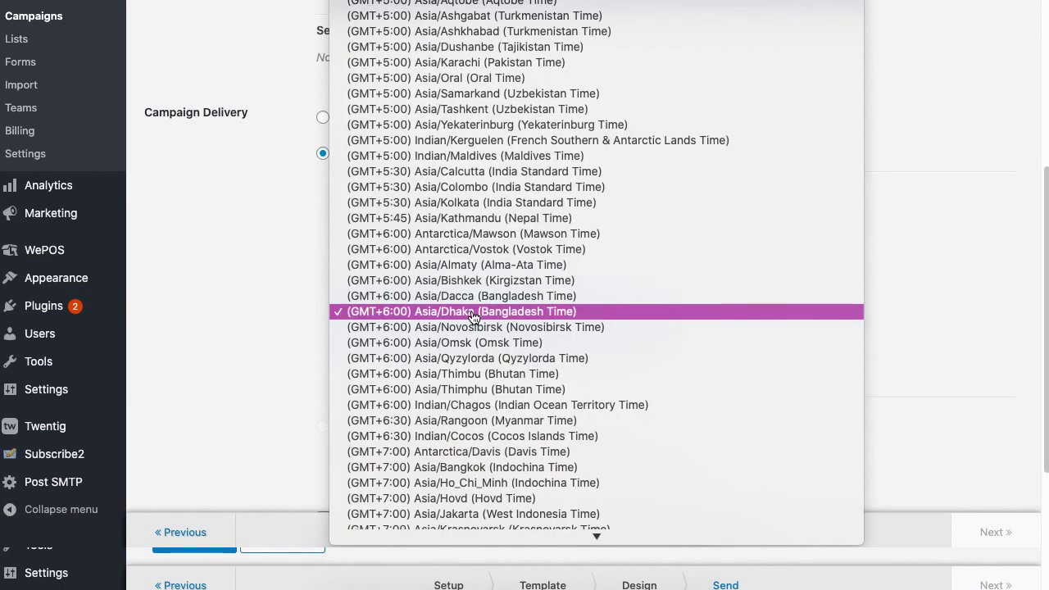
{"action": "left_click", "coordinate": [474, 317]}
- Set the campaign delivery to Send now and start sending the campaign
{"action": "left_click", "coordinate": [390, 193]}
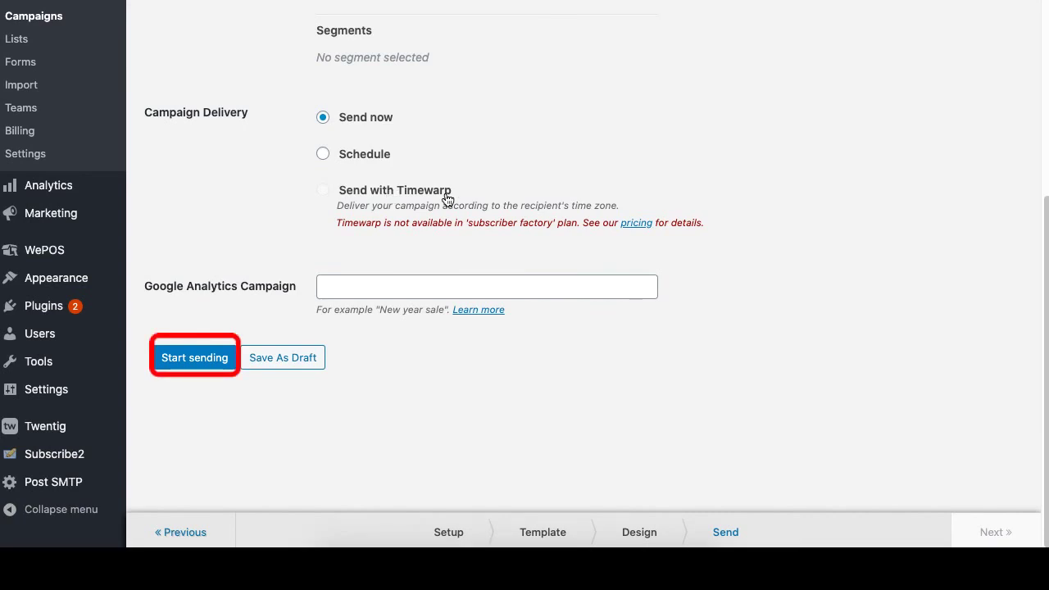
{"action": "left_click", "coordinate": [203, 362]}
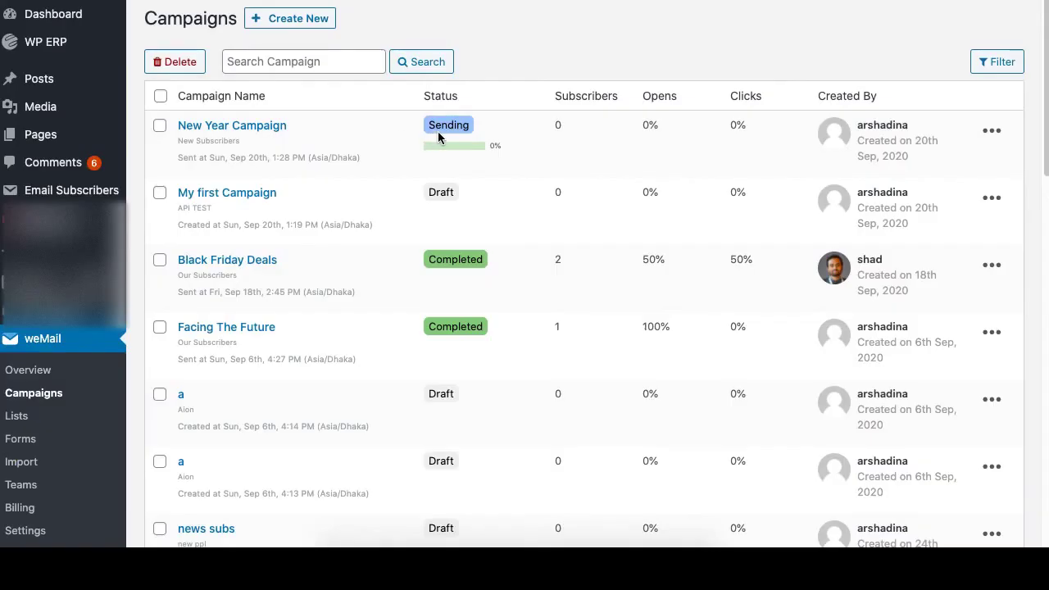